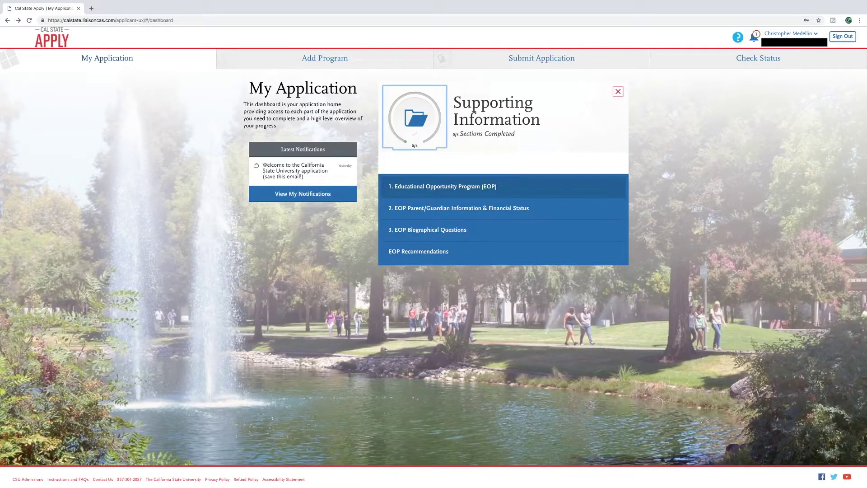
Open section 1, Educational Opportunity Program (EOP), and answer Yes to applying to EOP.
{"action": "left_click", "coordinate": [443, 186]}
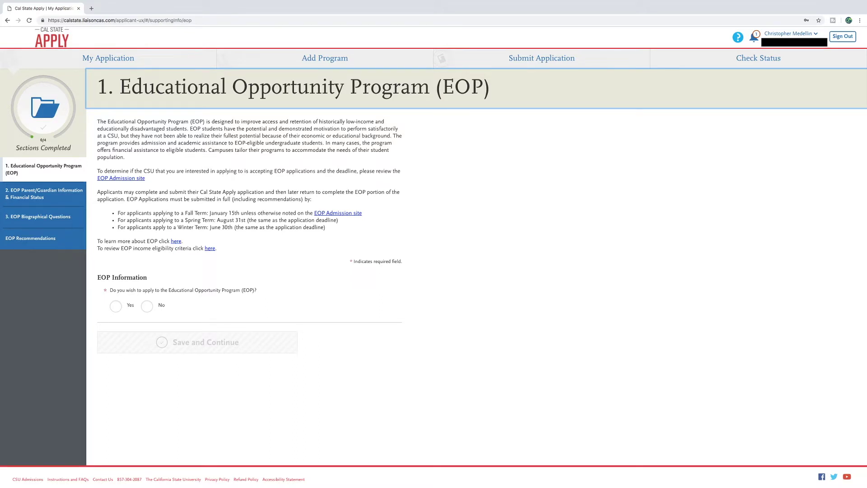
{"action": "left_click", "coordinate": [116, 306]}
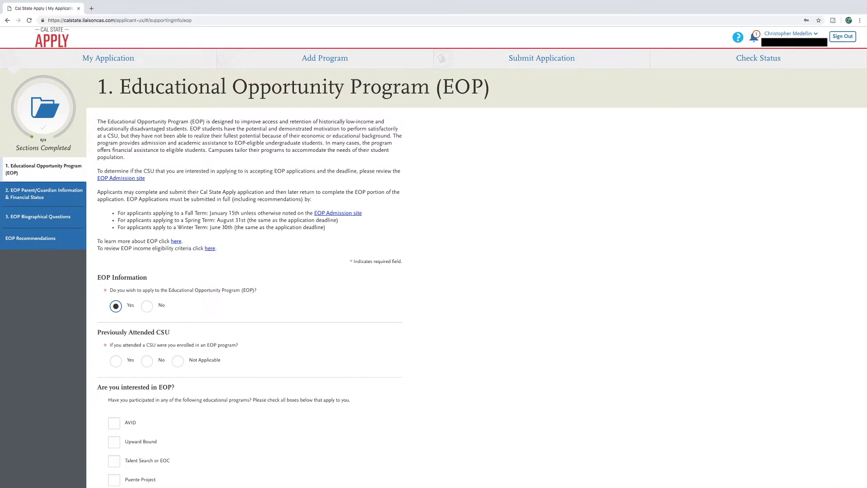
Mark 'Not Applicable' for prior EOP enrollment under Previously Attended CSU.
{"action": "scroll", "coordinate": [433, 256], "scroll_direction": "down", "scroll_amount": 2}
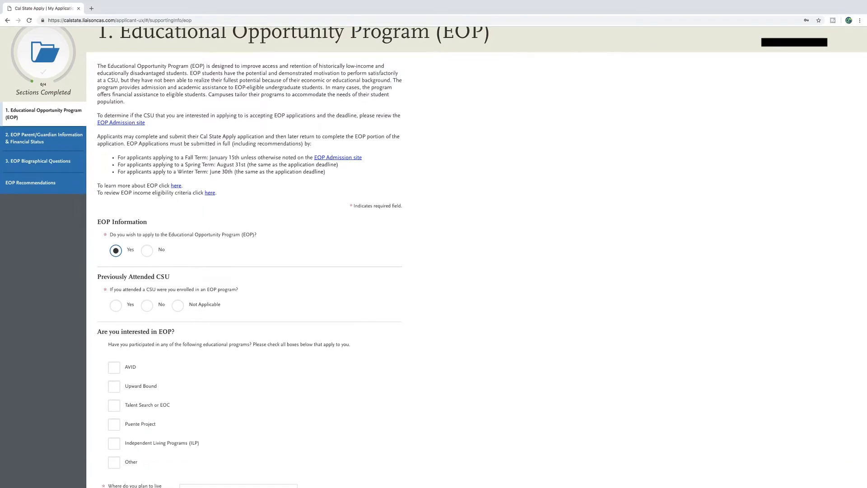
{"action": "scroll", "coordinate": [433, 256], "scroll_direction": "down", "scroll_amount": 3}
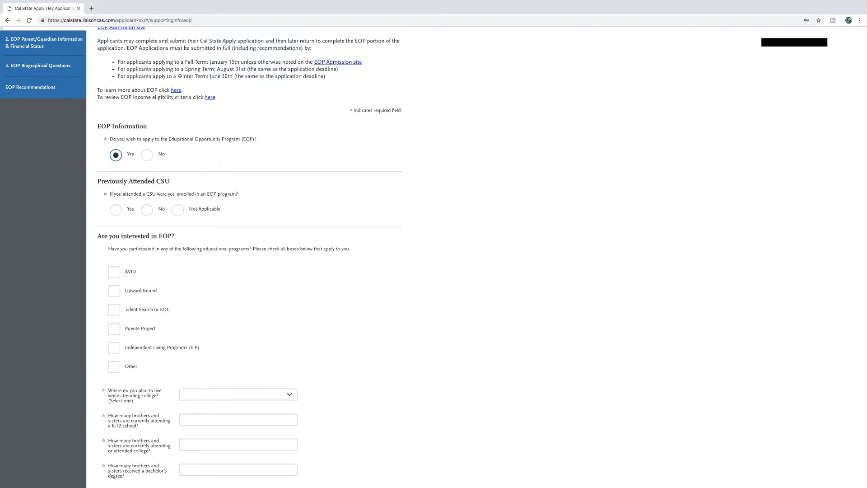
{"action": "left_click", "coordinate": [177, 209]}
{"action": "scroll", "coordinate": [246, 258], "scroll_direction": "down", "scroll_amount": 1}
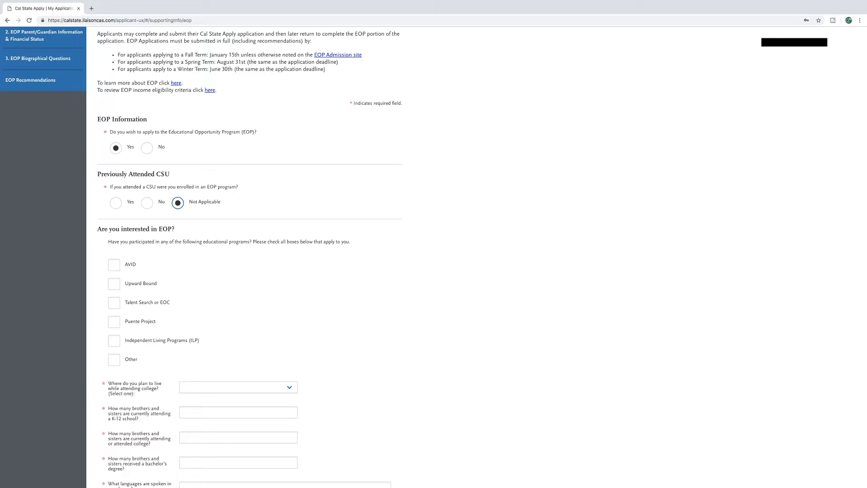
{"action": "key", "text": "Tab"}
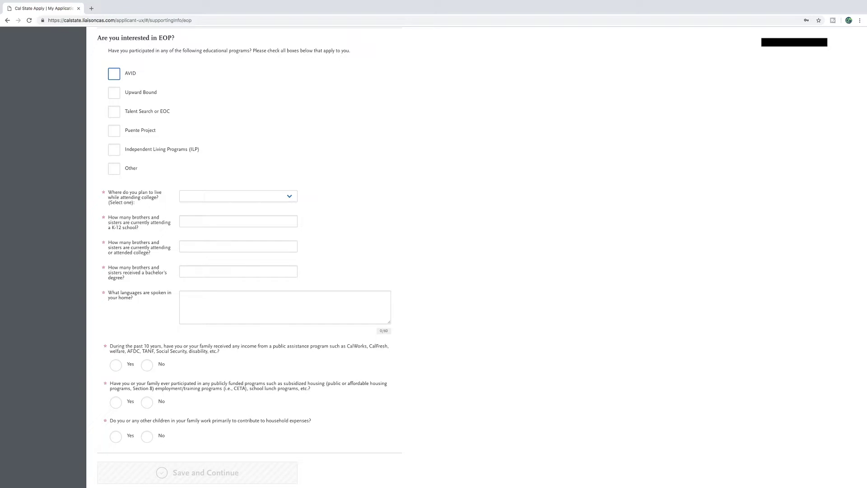
{"action": "left_click", "coordinate": [238, 196]}
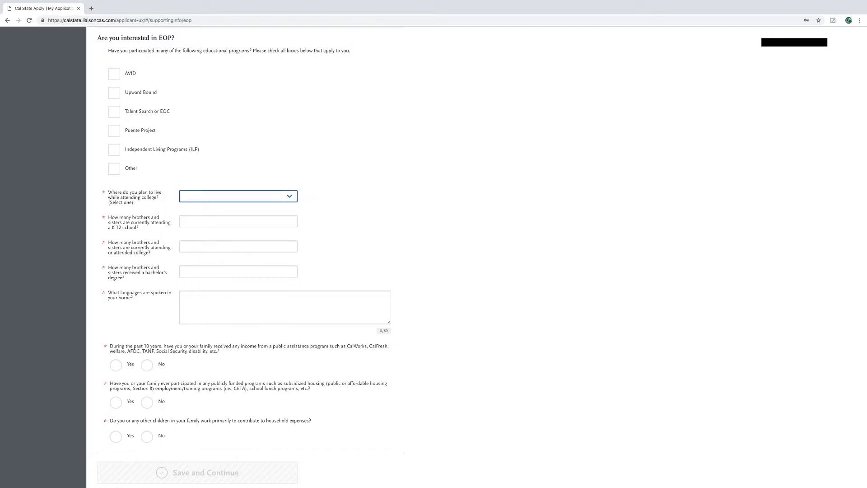
{"action": "left_click", "coordinate": [238, 221]}
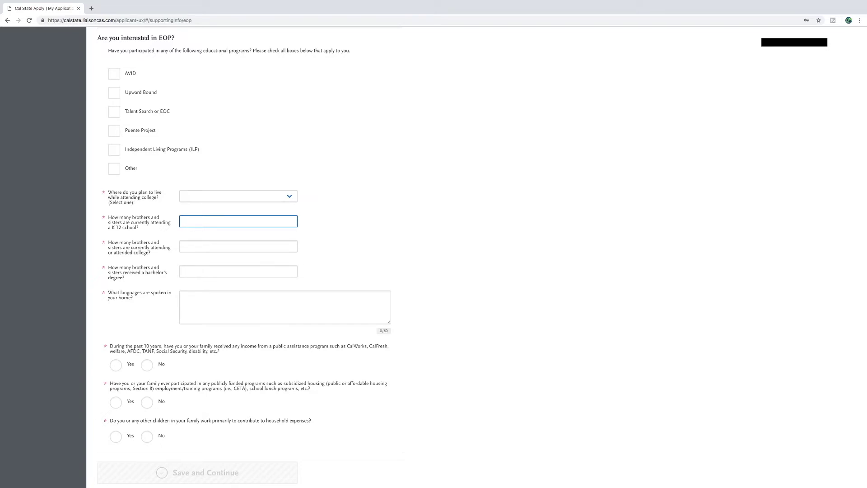
{"action": "left_click", "coordinate": [238, 246]}
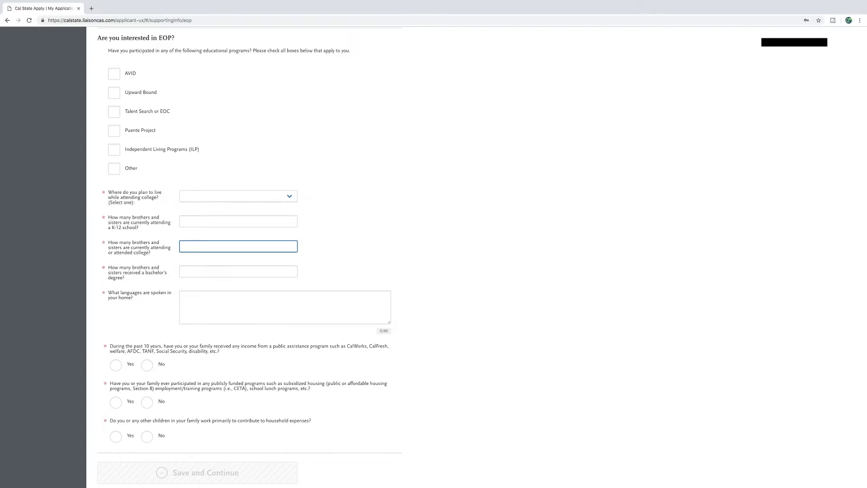
{"action": "left_click", "coordinate": [238, 270]}
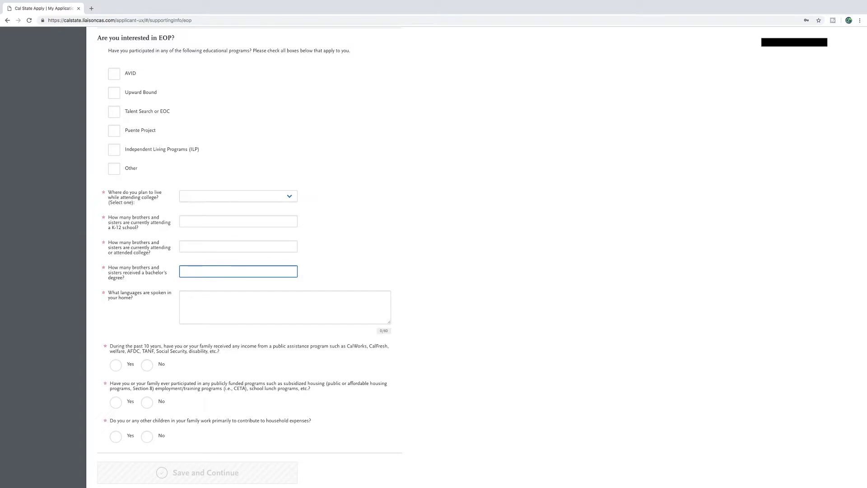
{"action": "scroll", "coordinate": [434, 253], "scroll_direction": "down", "scroll_amount": 1}
{"action": "scroll", "coordinate": [433, 253], "scroll_direction": "down", "scroll_amount": 1}
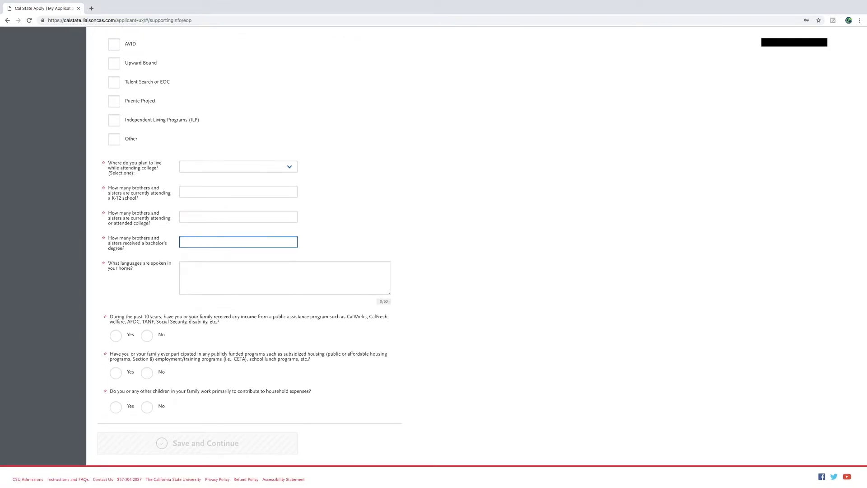
Answer Yes to having received public assistance income in the past.
{"action": "left_click", "coordinate": [285, 277]}
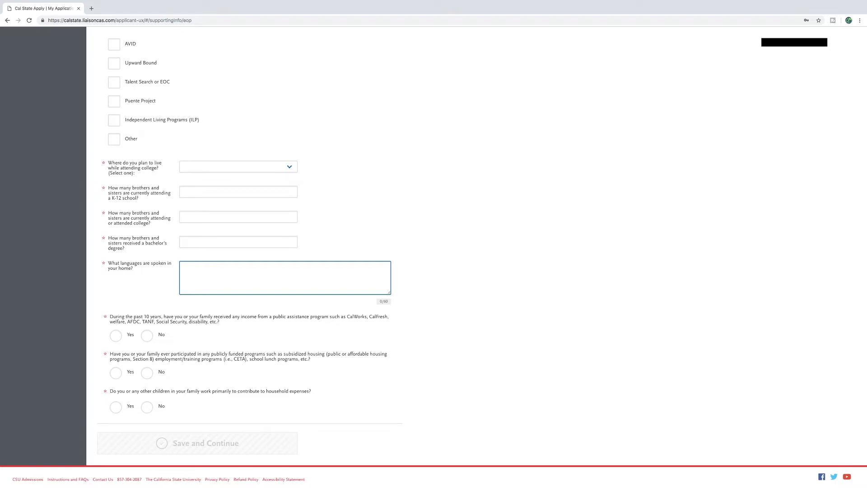
{"action": "left_click", "coordinate": [116, 335]}
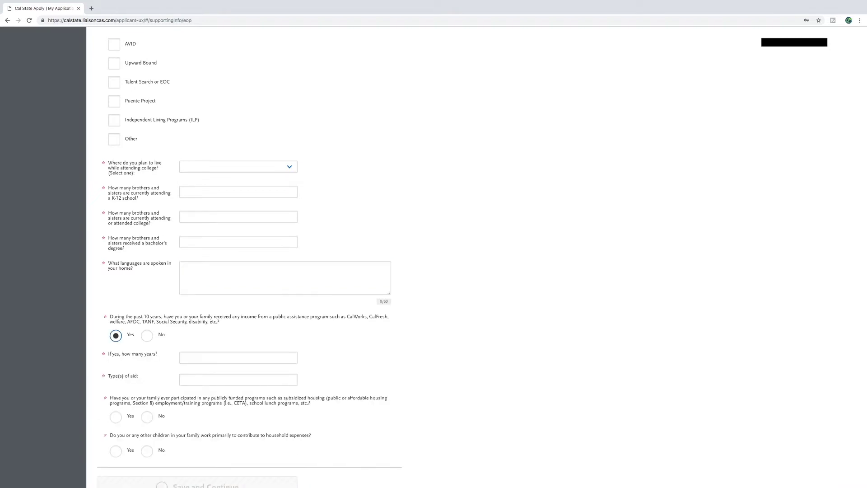
{"action": "scroll", "coordinate": [482, 257], "scroll_direction": "down", "scroll_amount": 2}
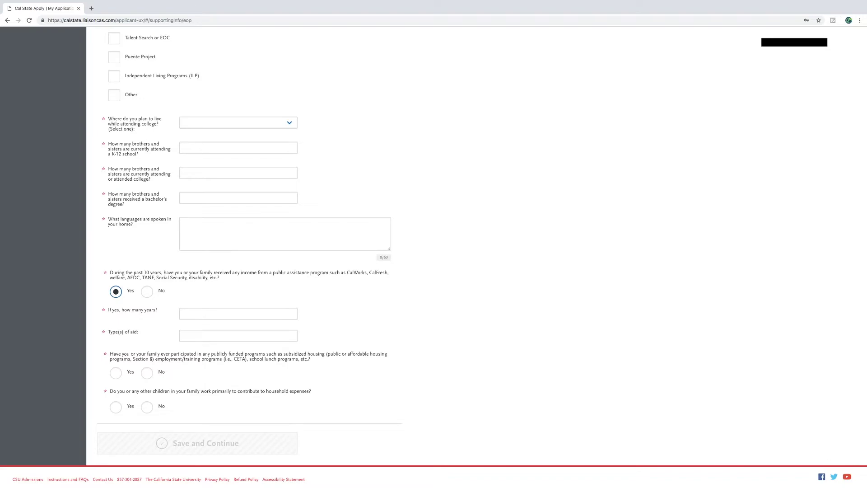
Go to section 2, EOP Parent/Guardian Information & Financial Status, and choose Yes to continue.
{"action": "scroll", "coordinate": [477, 256], "scroll_direction": "up", "scroll_amount": 10}
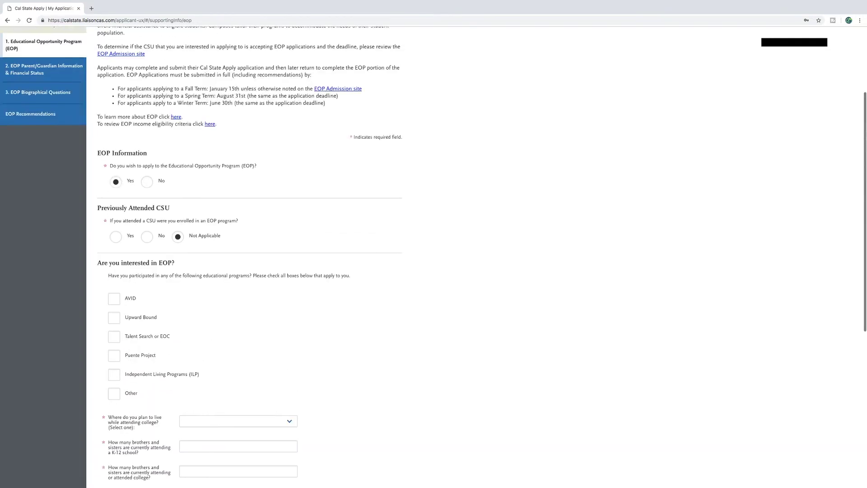
{"action": "left_click", "coordinate": [44, 193]}
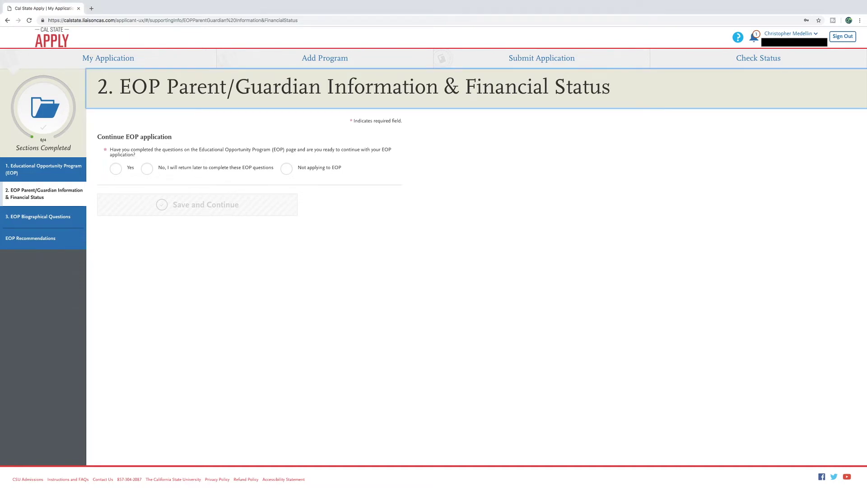
{"action": "left_click", "coordinate": [116, 168]}
Move through Parent/Guardian #1's name, education level, occupation and occupation 10 years ago fields.
{"action": "scroll", "coordinate": [433, 270], "scroll_direction": "down", "scroll_amount": 3}
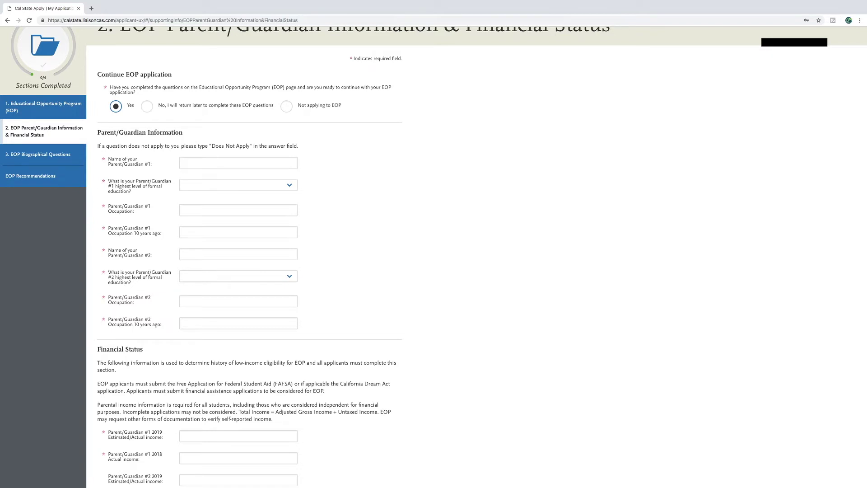
{"action": "key", "text": "Tab"}
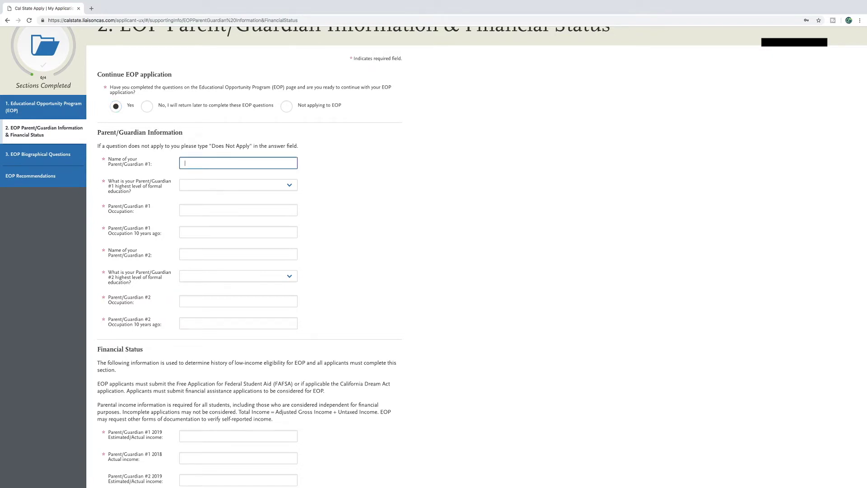
{"action": "key", "text": "Tab"}
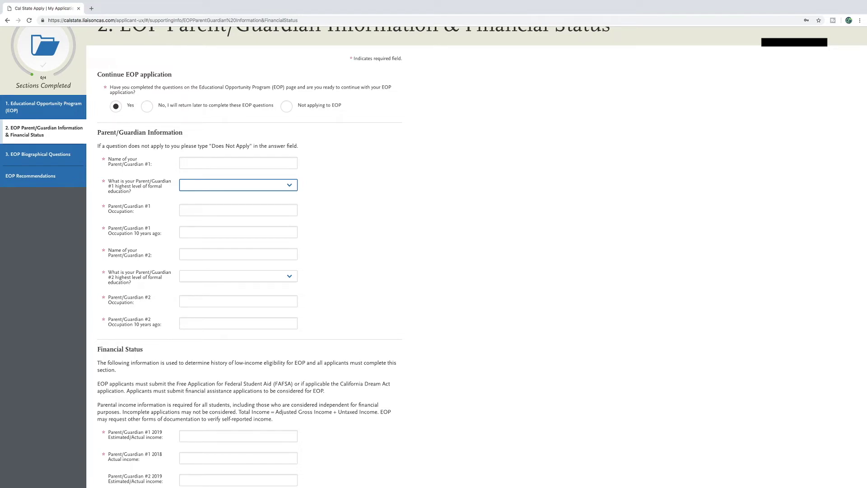
{"action": "left_click", "coordinate": [238, 210]}
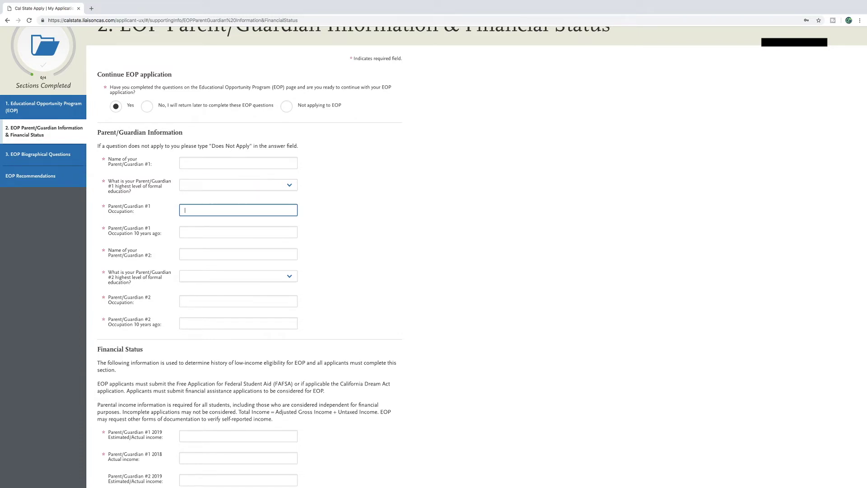
{"action": "left_click", "coordinate": [238, 230]}
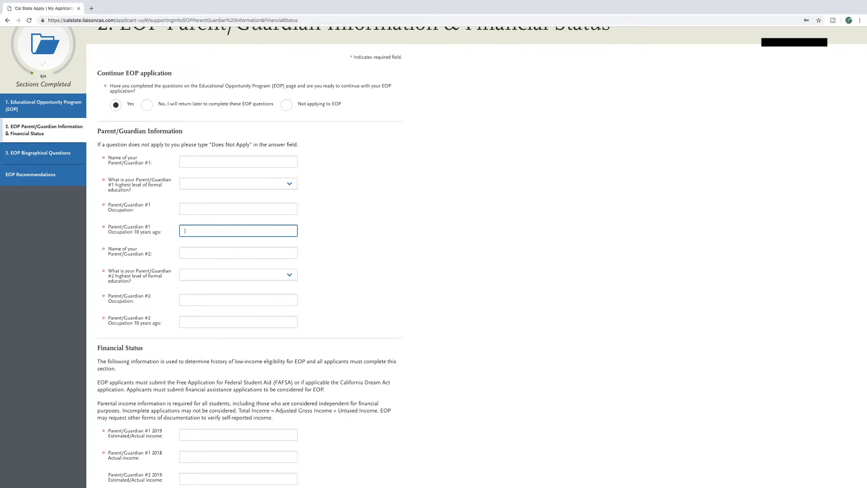
{"action": "scroll", "coordinate": [433, 253], "scroll_direction": "down", "scroll_amount": 4}
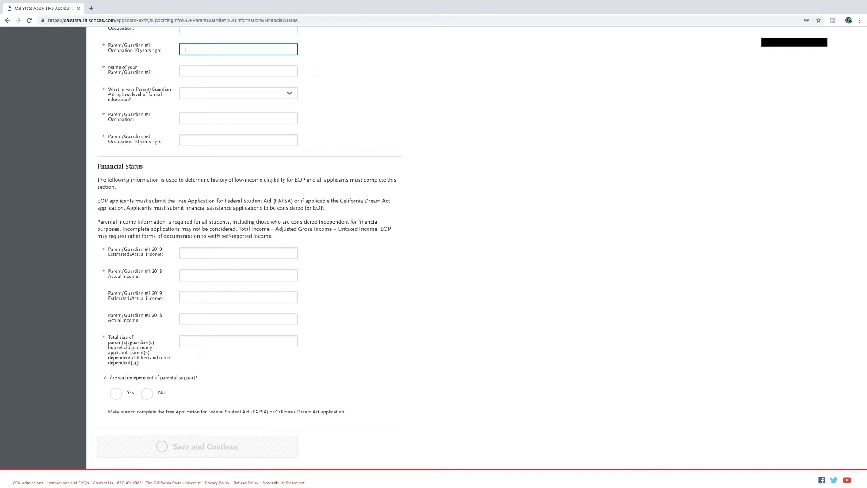
{"action": "left_click", "coordinate": [235, 297]}
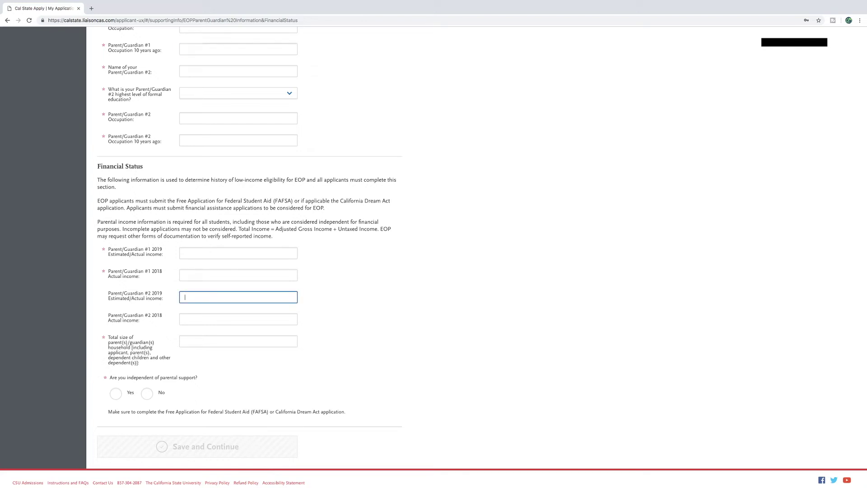
{"action": "left_click", "coordinate": [238, 341]}
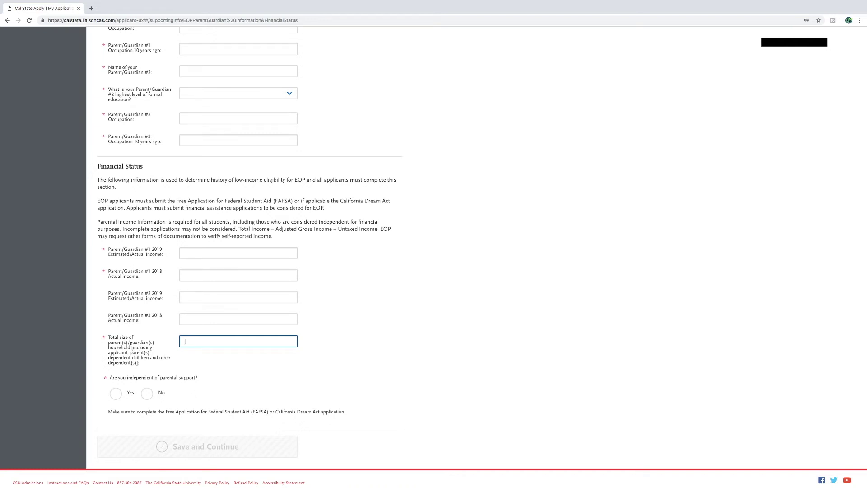
{"action": "scroll", "coordinate": [433, 253], "scroll_direction": "down", "scroll_amount": 1}
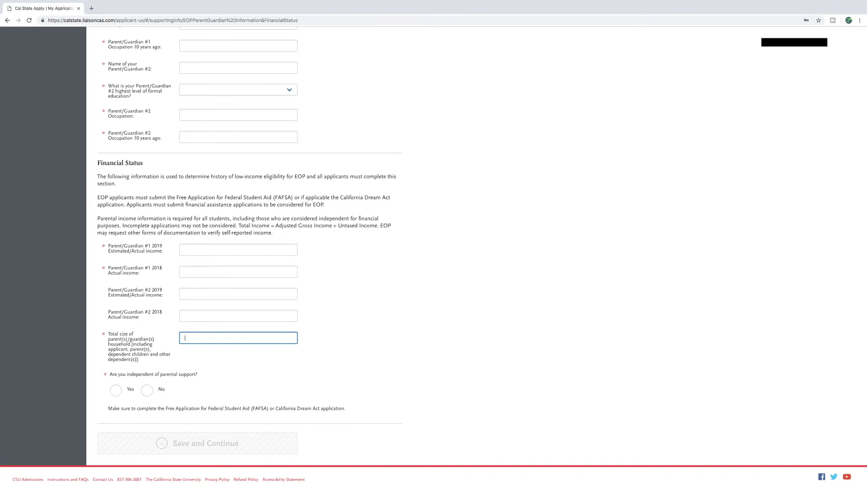
Answer Yes to being independent of parental support and scroll to the page bottom.
{"action": "left_click", "coordinate": [116, 390]}
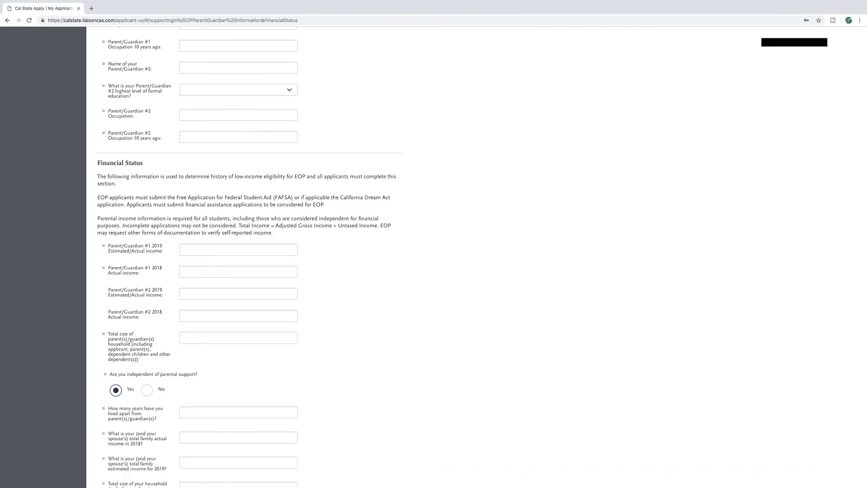
{"action": "scroll", "coordinate": [433, 258], "scroll_direction": "down", "scroll_amount": 5}
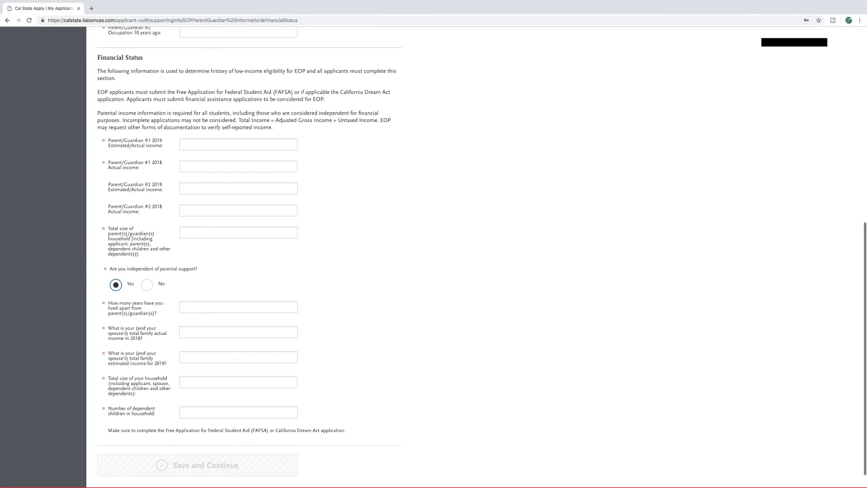
{"action": "scroll", "coordinate": [434, 257], "scroll_direction": "down", "scroll_amount": 1}
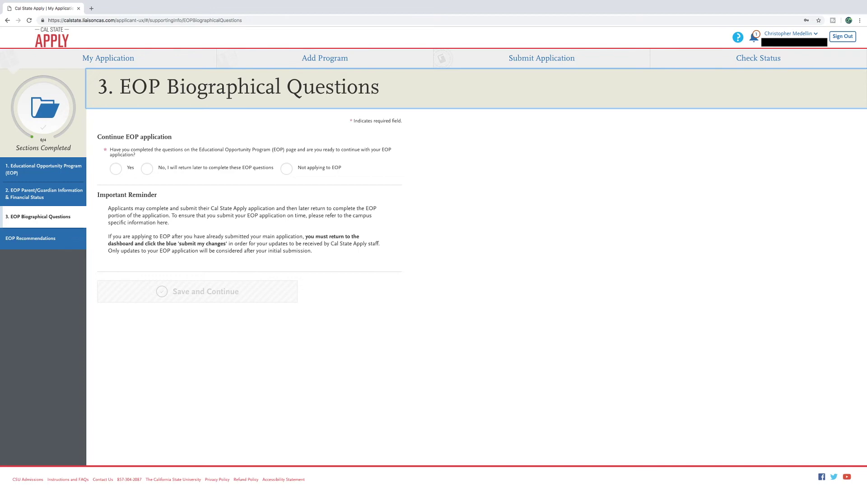
Choose Yes to continue the EOP application and review the five biographical essay prompts.
{"action": "left_click", "coordinate": [116, 168]}
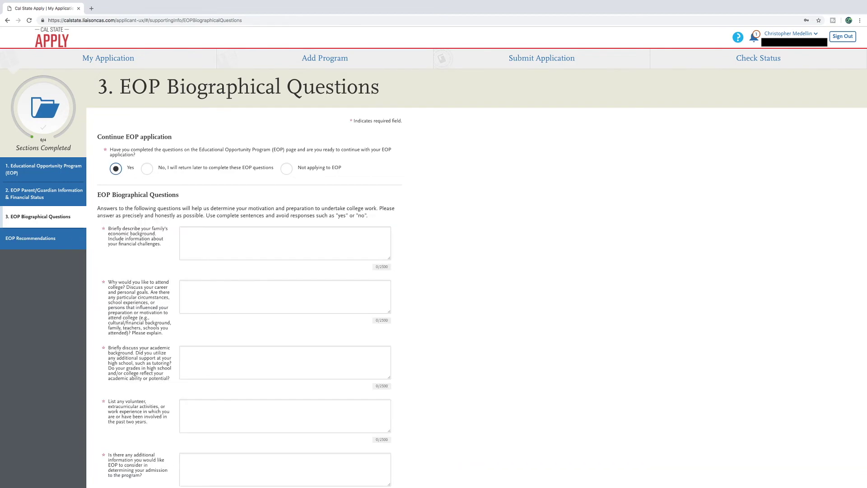
{"action": "scroll", "coordinate": [433, 256], "scroll_direction": "down", "scroll_amount": 2}
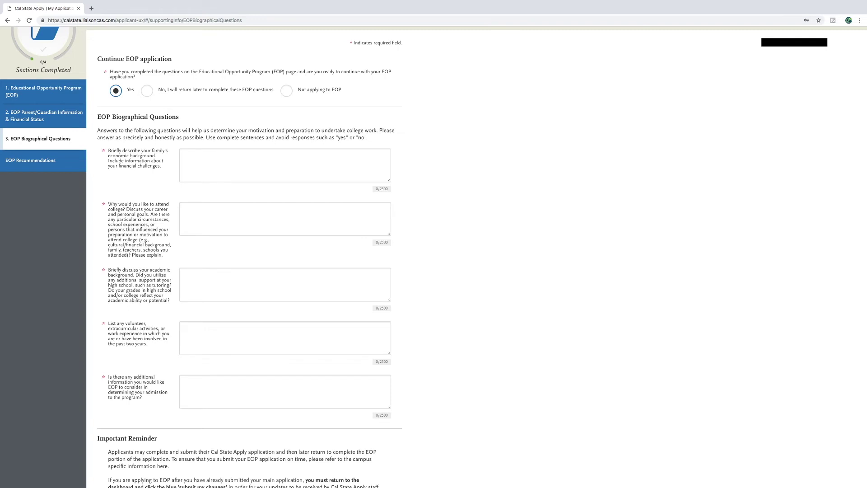
{"action": "key", "text": "Tab"}
{"action": "key", "text": "Tab"}
{"action": "key", "text": "Tab"}
{"action": "key", "text": "Tab"}
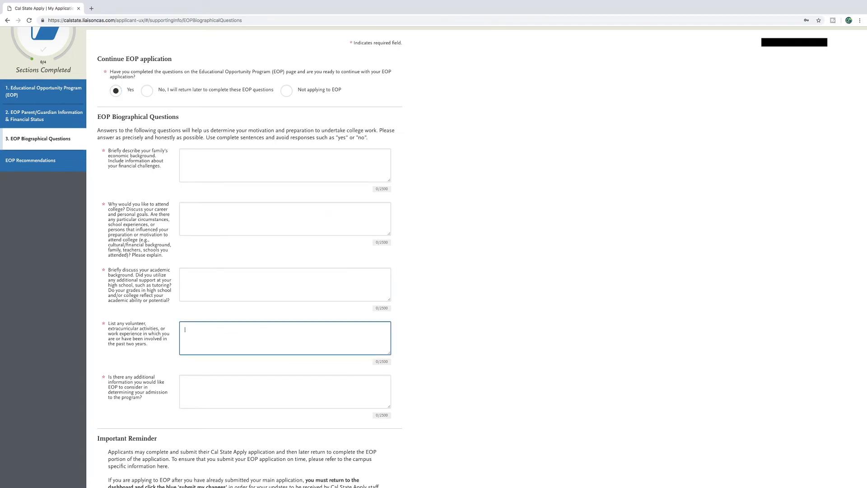
{"action": "scroll", "coordinate": [434, 256], "scroll_direction": "down", "scroll_amount": 1}
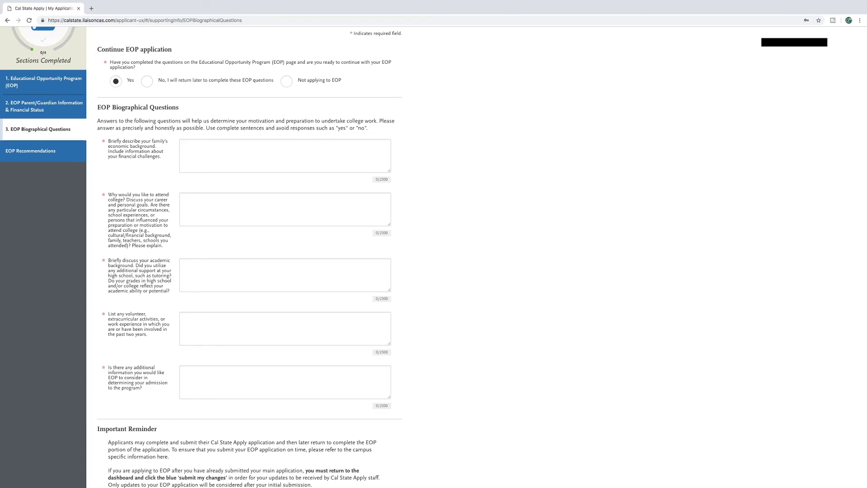
{"action": "scroll", "coordinate": [433, 256], "scroll_direction": "down", "scroll_amount": 5}
{"action": "scroll", "coordinate": [433, 257], "scroll_direction": "up", "scroll_amount": 10}
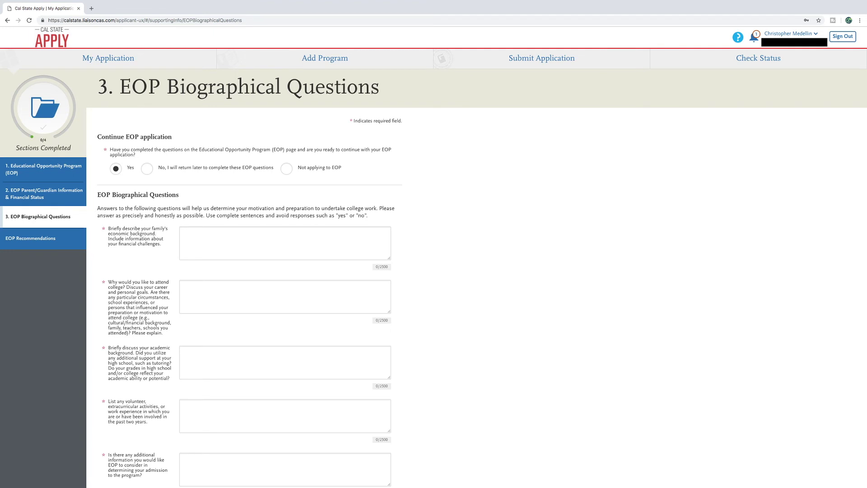
Open EOP Recommendations and click into the recommender's e-mail and Personal Message fields.
{"action": "left_click", "coordinate": [30, 238]}
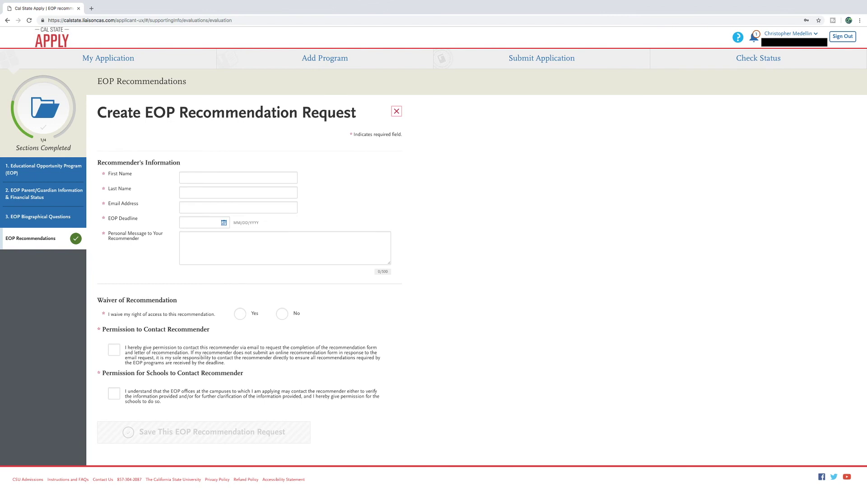
{"action": "left_click", "coordinate": [238, 208]}
{"action": "left_click", "coordinate": [186, 239]}
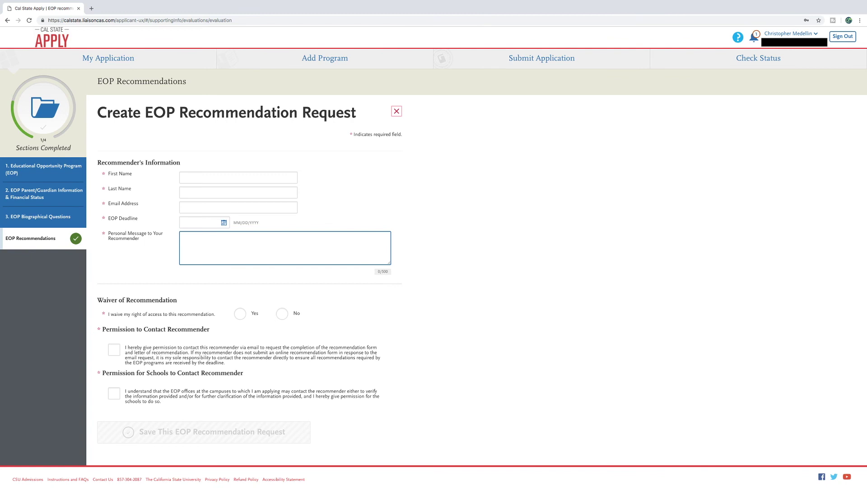
Set Waiver of Recommendation to No, tick both permission statements, then close the request form.
{"action": "left_click", "coordinate": [282, 313]}
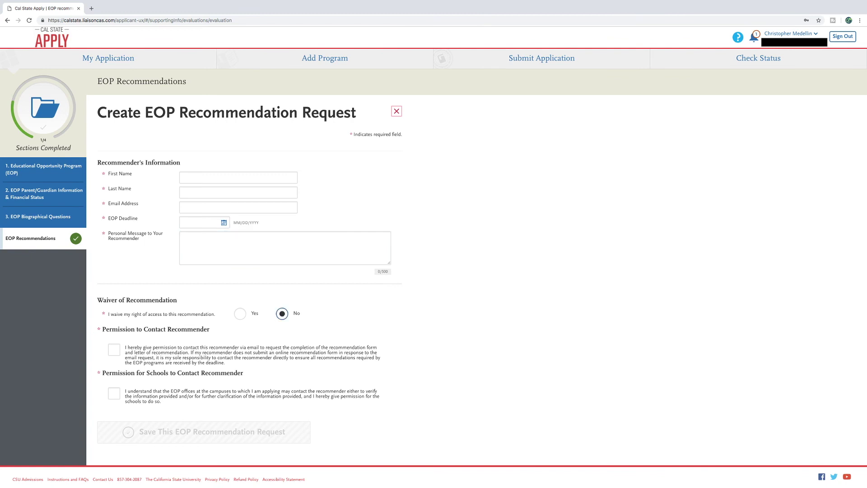
{"action": "key", "text": "Tab"}
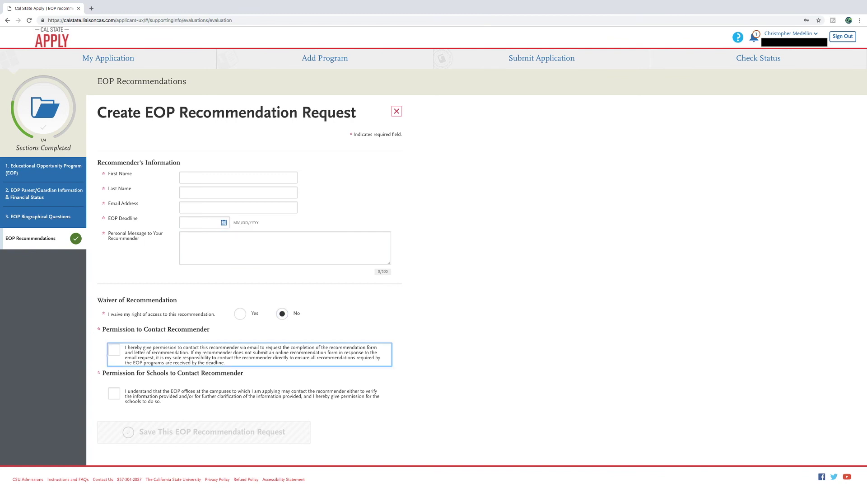
{"action": "key", "text": "Tab"}
{"action": "key", "text": "space"}
{"action": "key", "text": "shift+Tab"}
{"action": "key", "text": "space"}
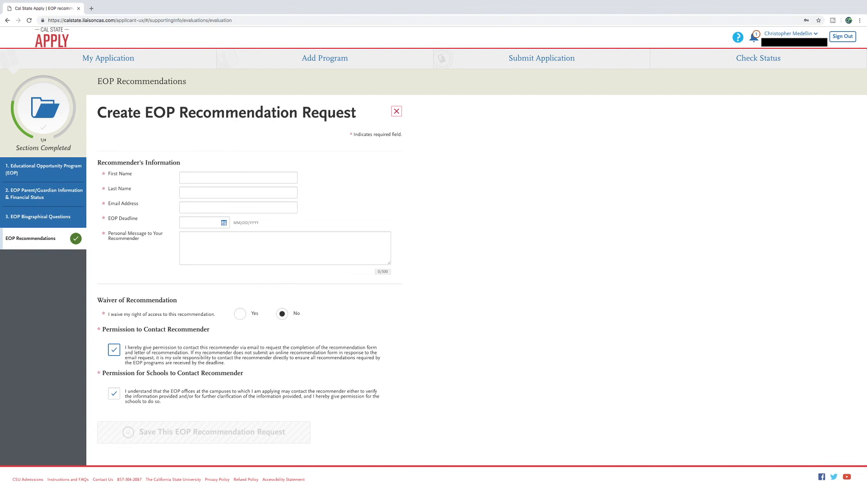
{"action": "left_click", "coordinate": [396, 111]}
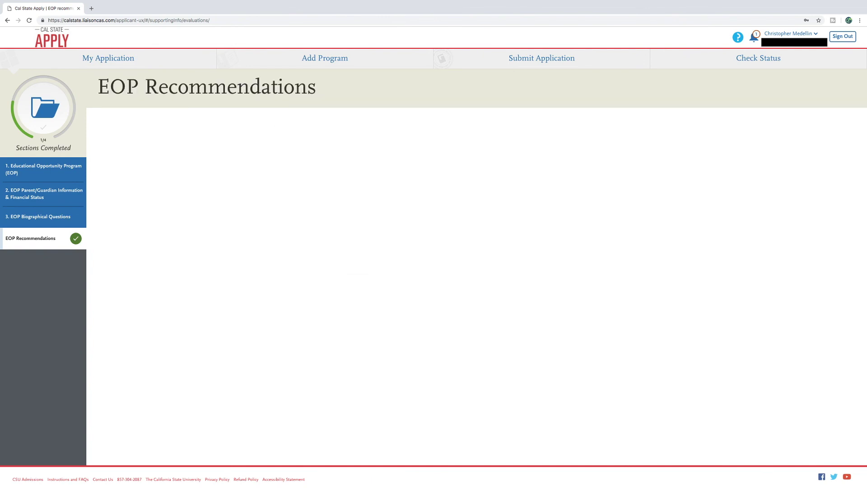
Go back to the My Application dashboard.
{"action": "left_click", "coordinate": [200, 222]}
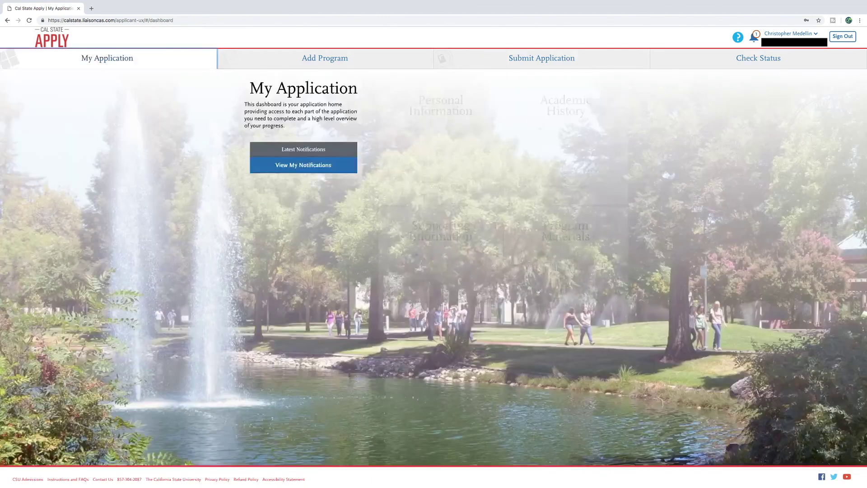